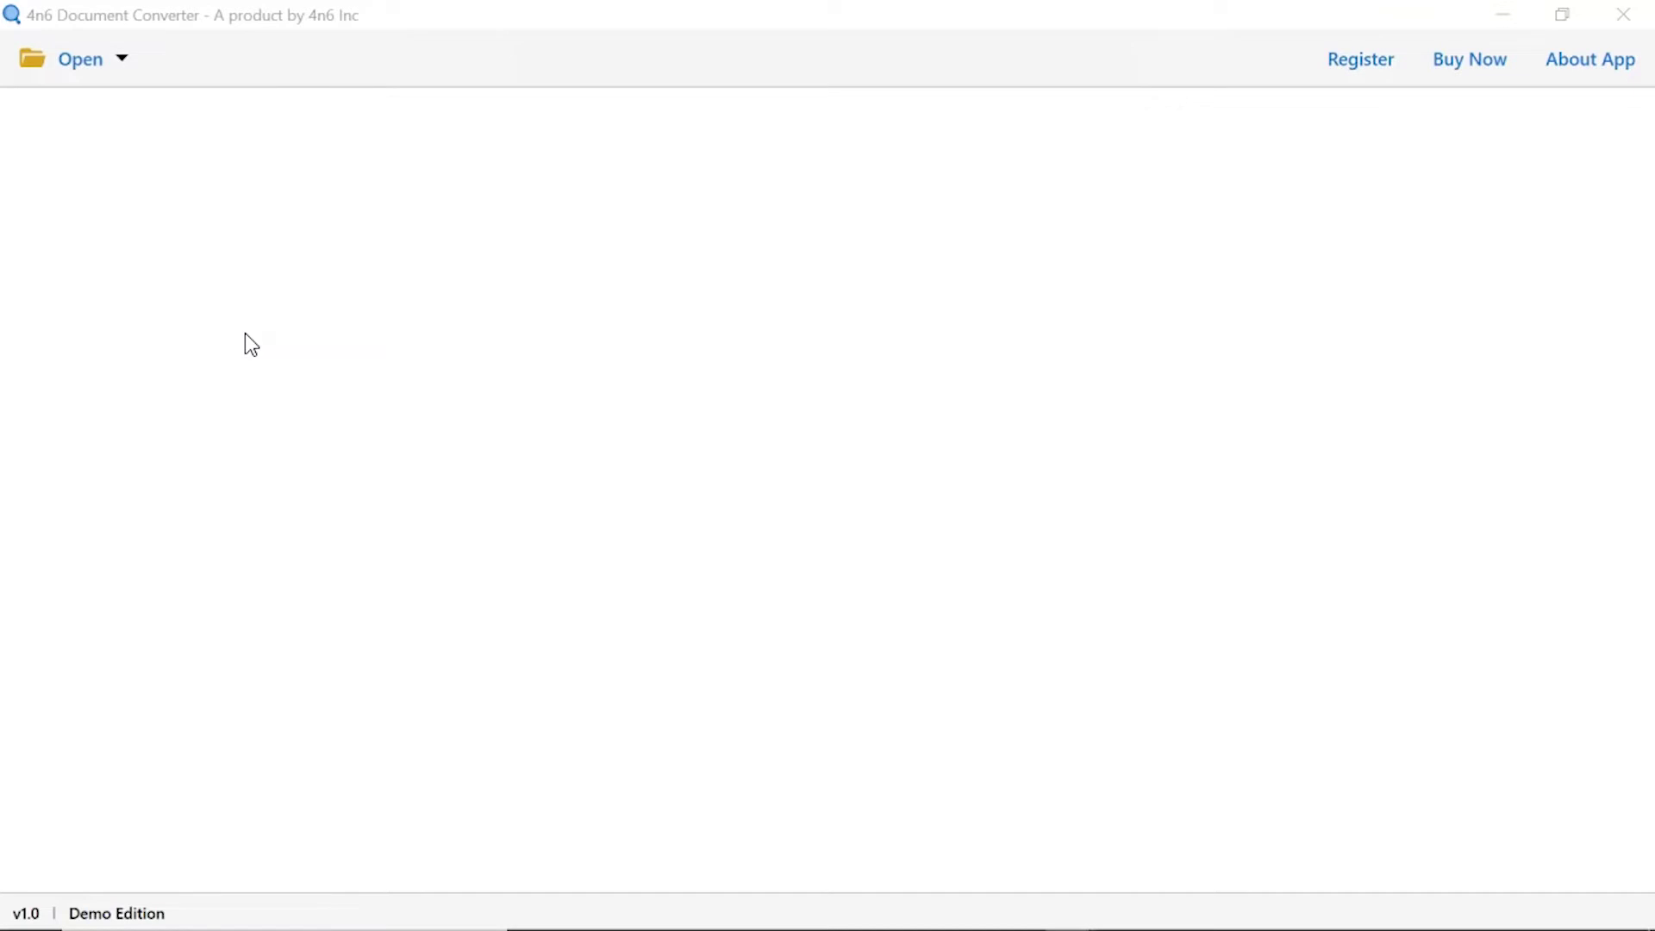
Start loading source files by choosing a whole folder of HTML files.
left_click(121, 60)
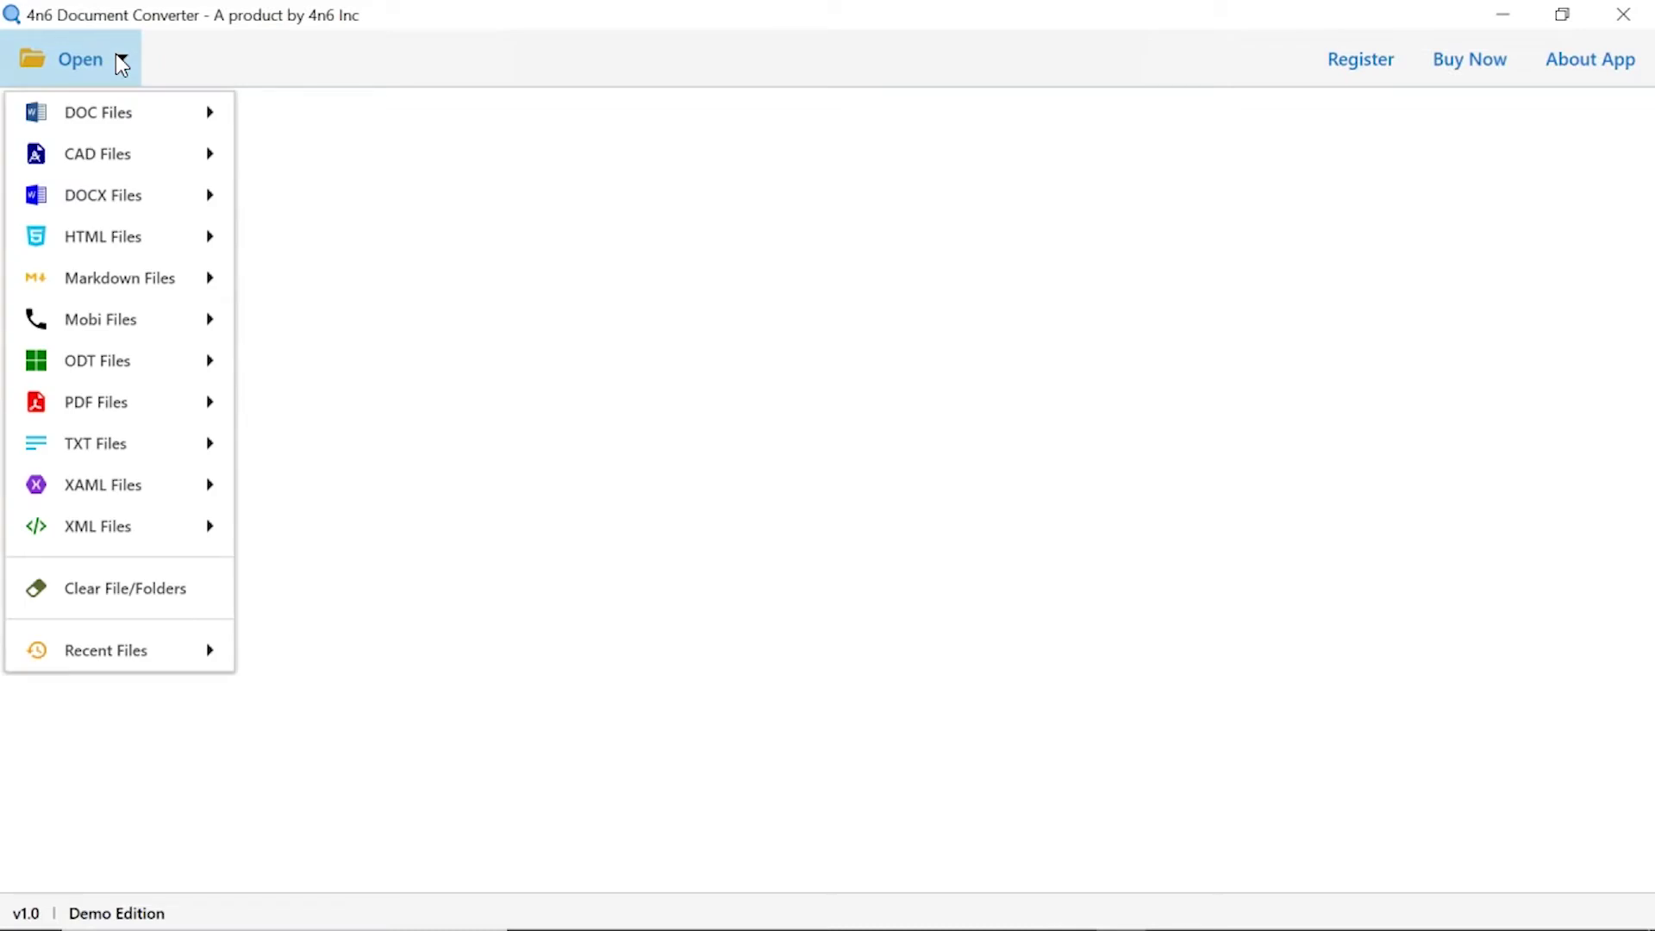
mouse_move(103, 236)
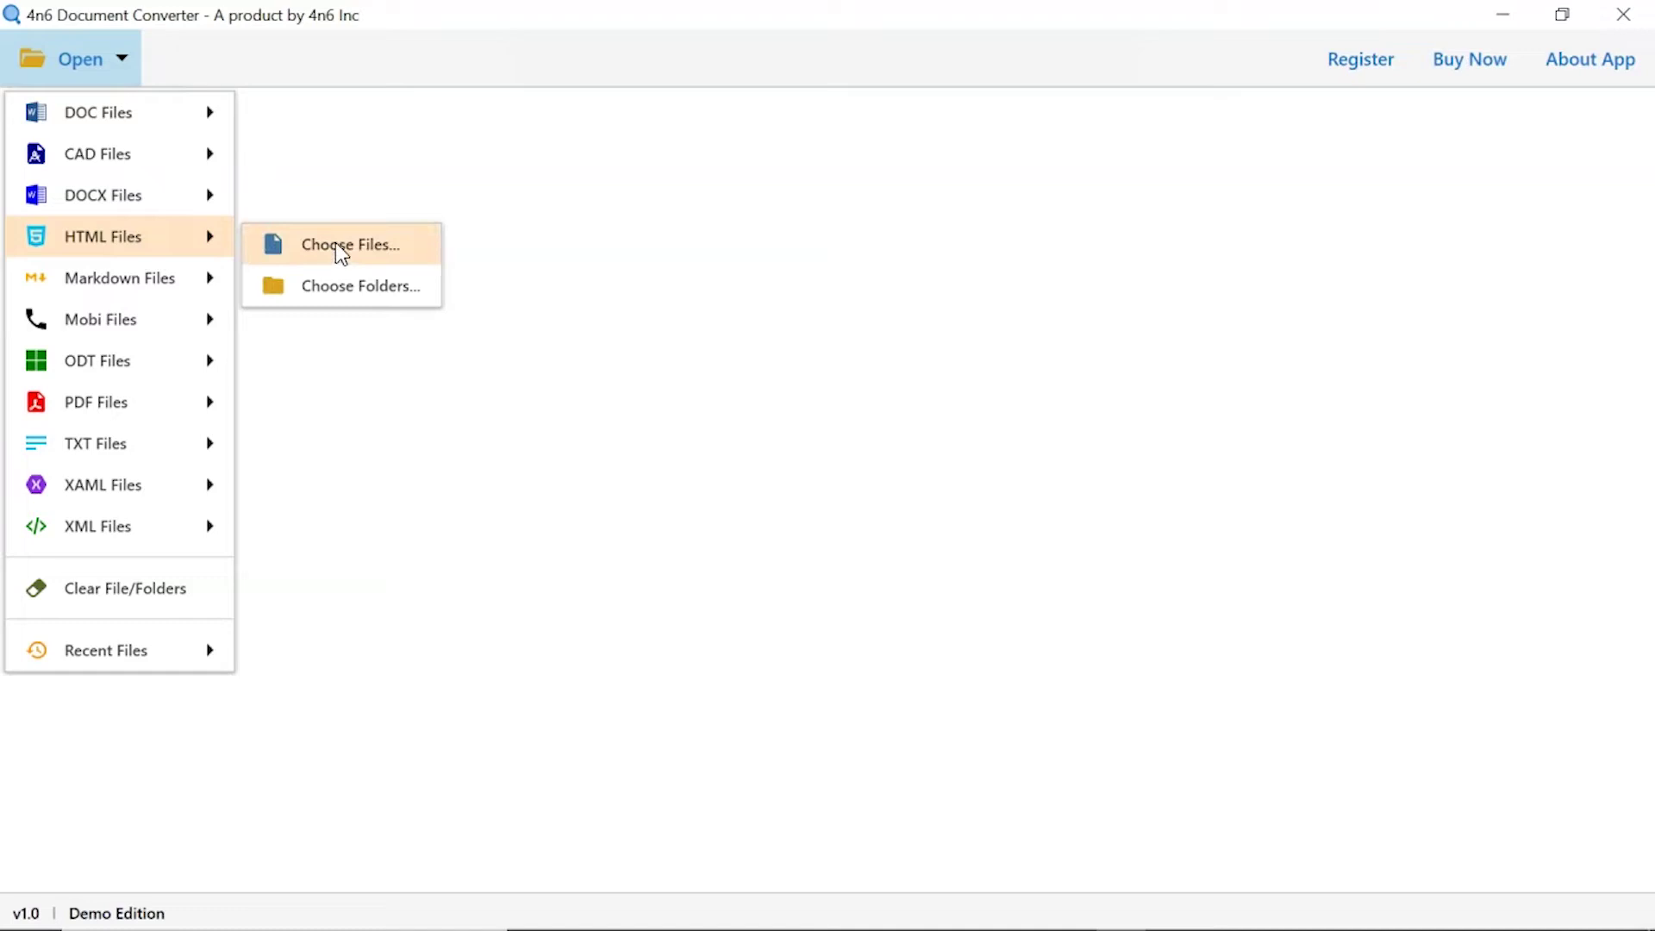
left_click(346, 302)
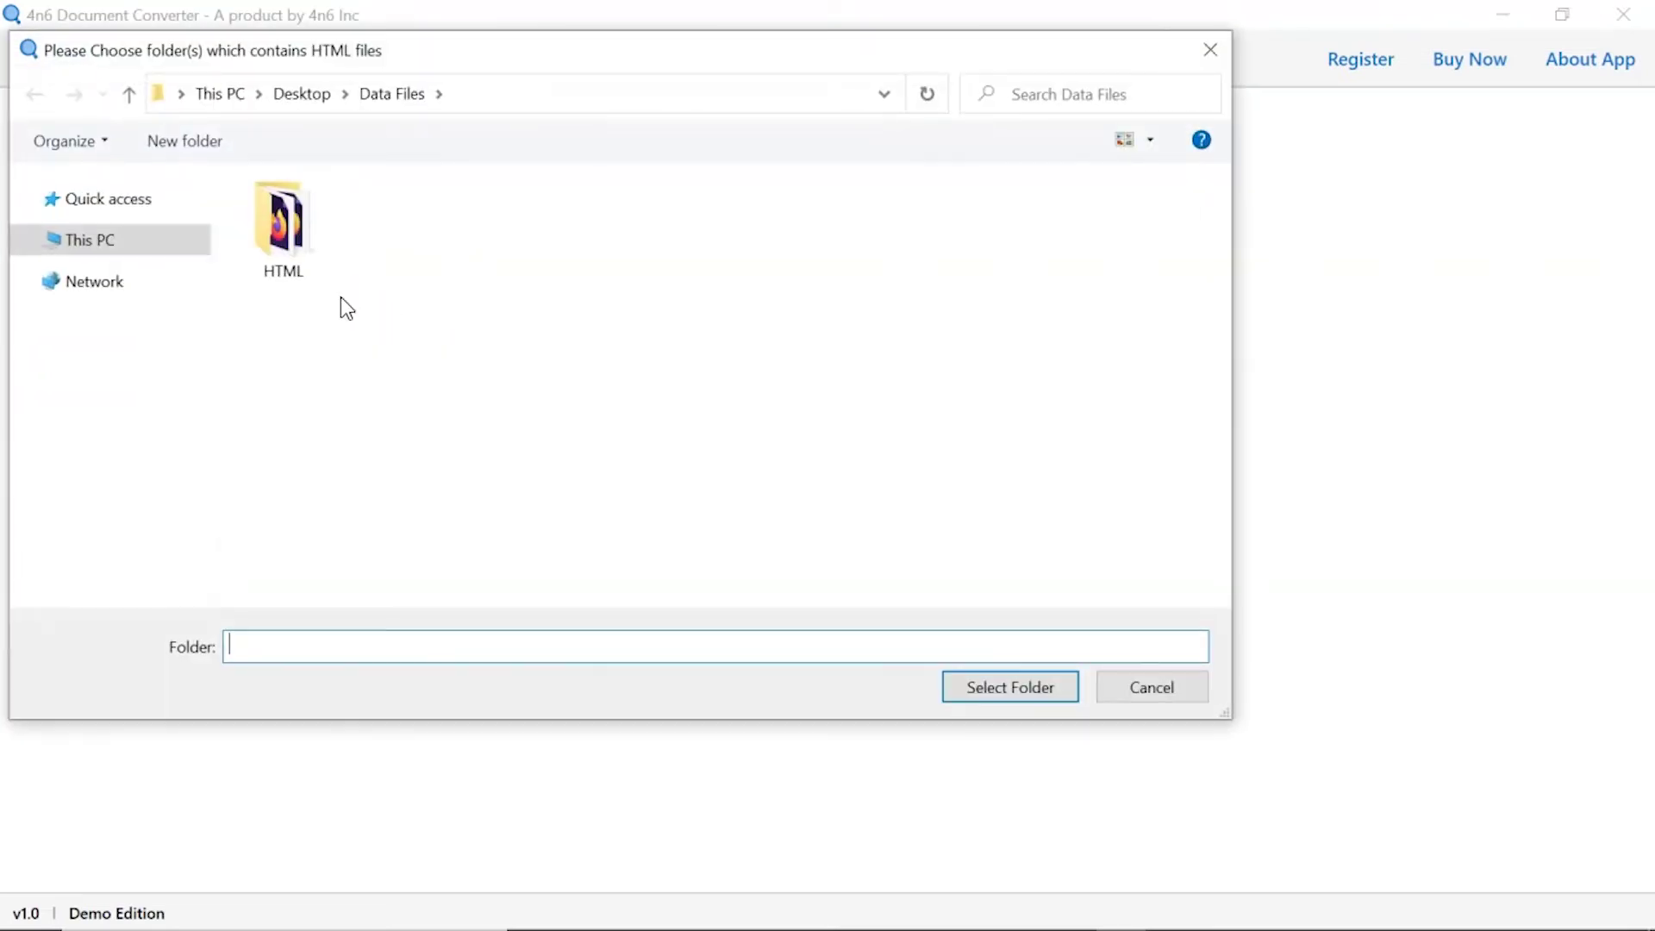
Load the HTML folder from Data Files, listing its six HTML files.
left_click(289, 233)
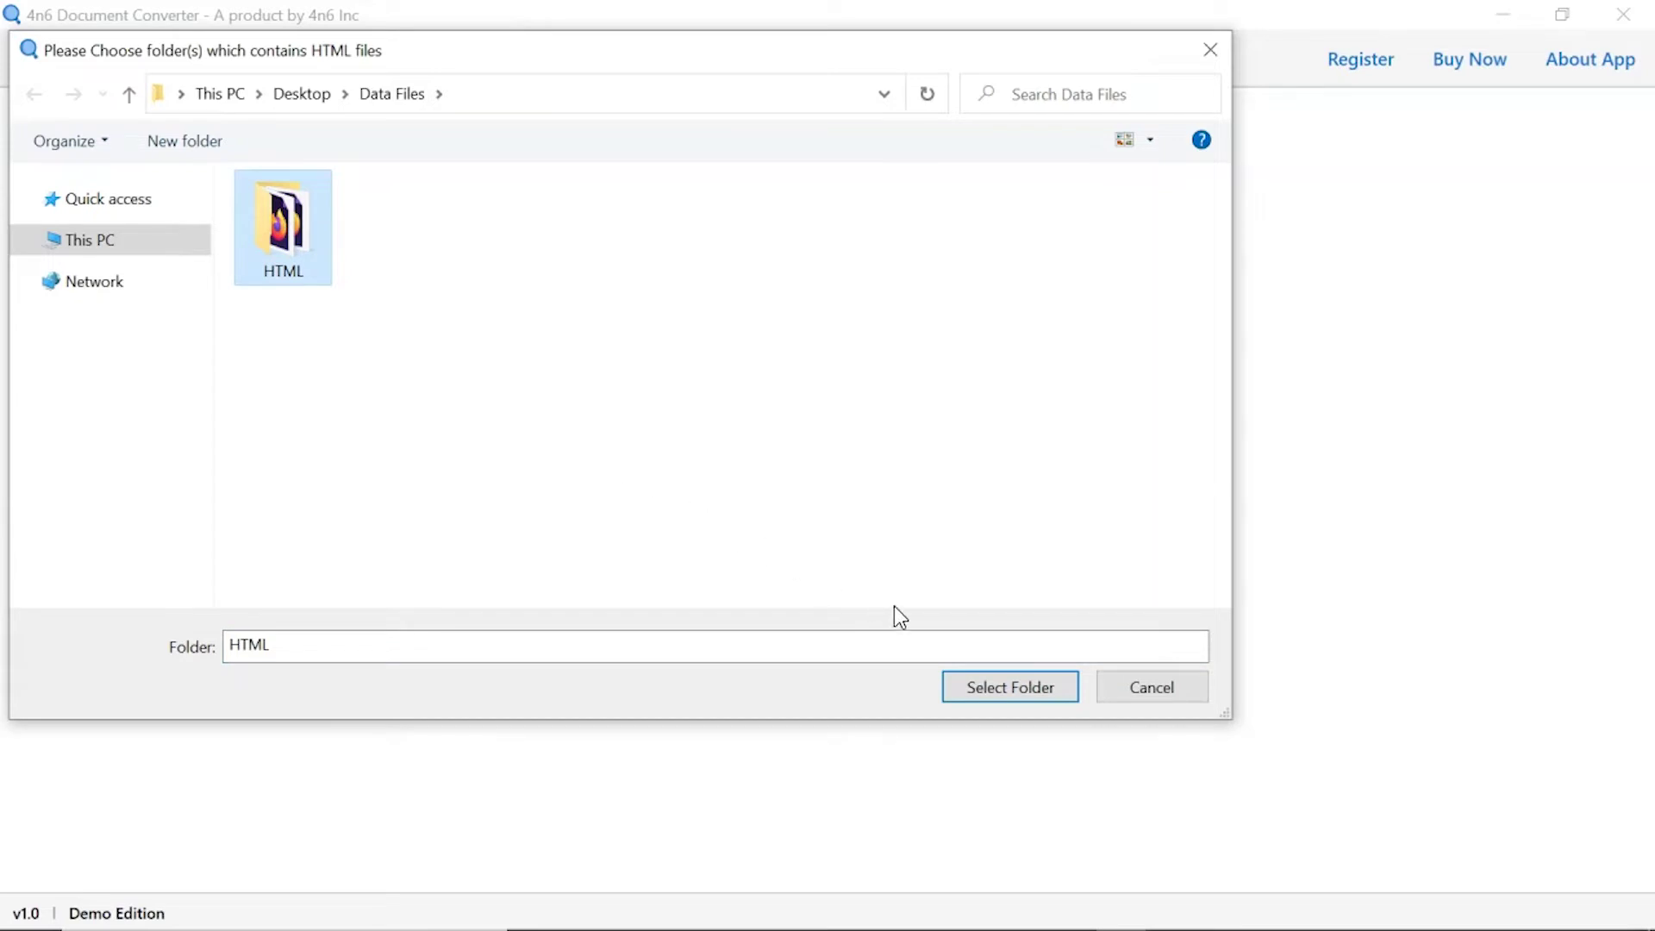
left_click(1030, 692)
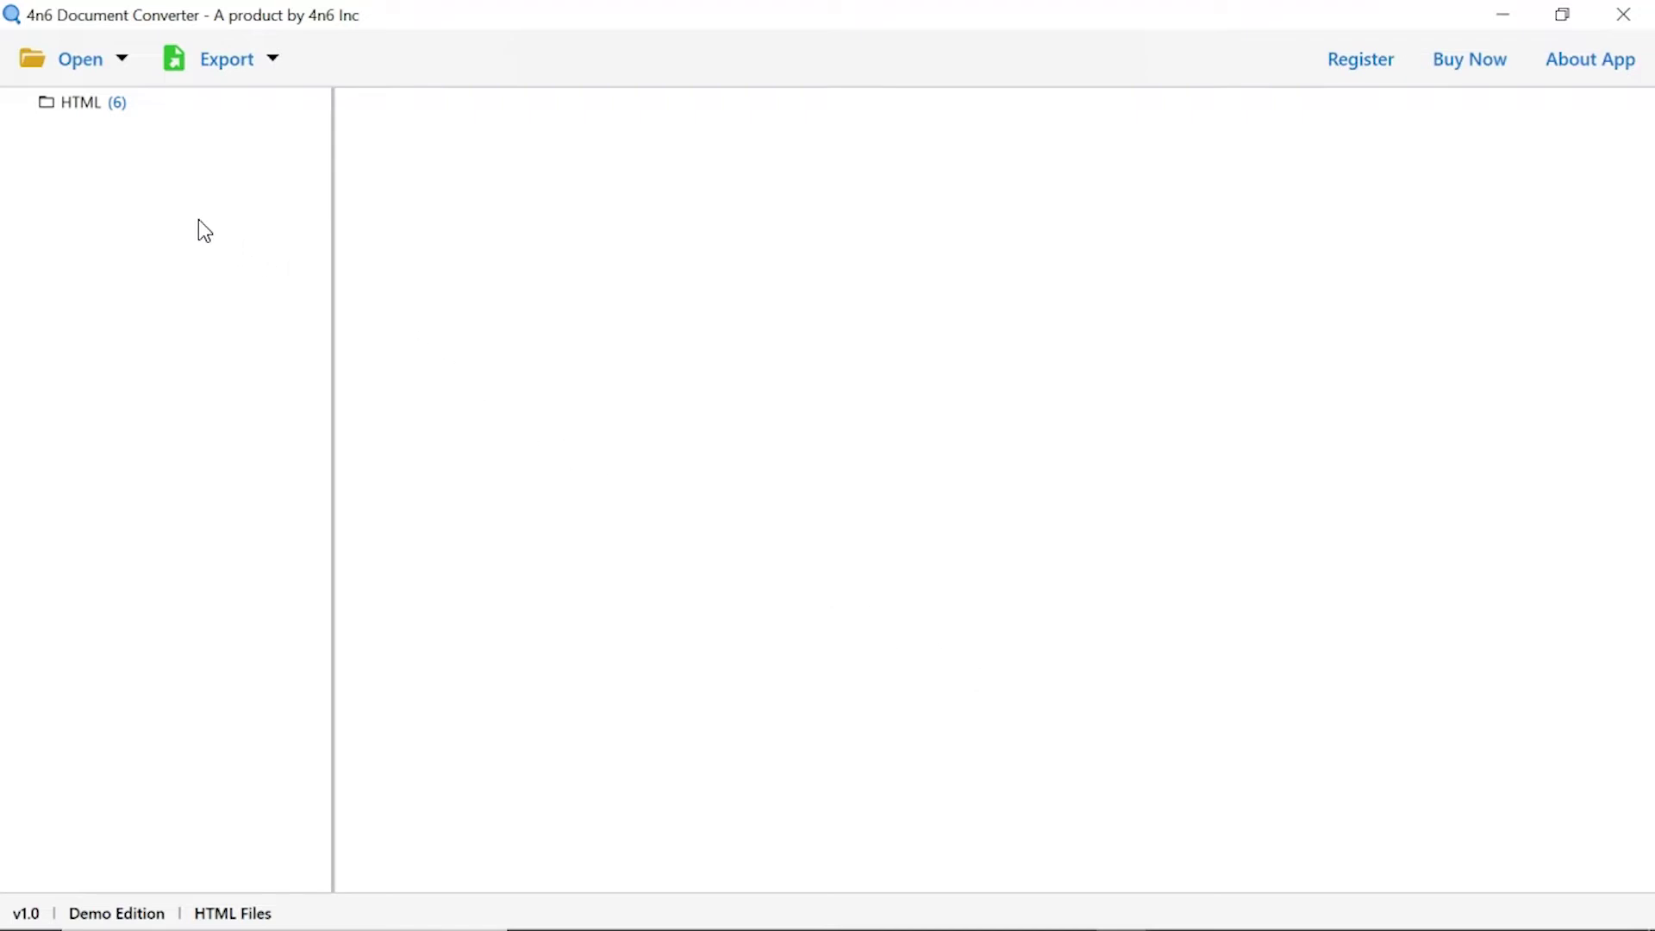
Show the six files in the HTML folder and bring up the export format list.
left_click(69, 102)
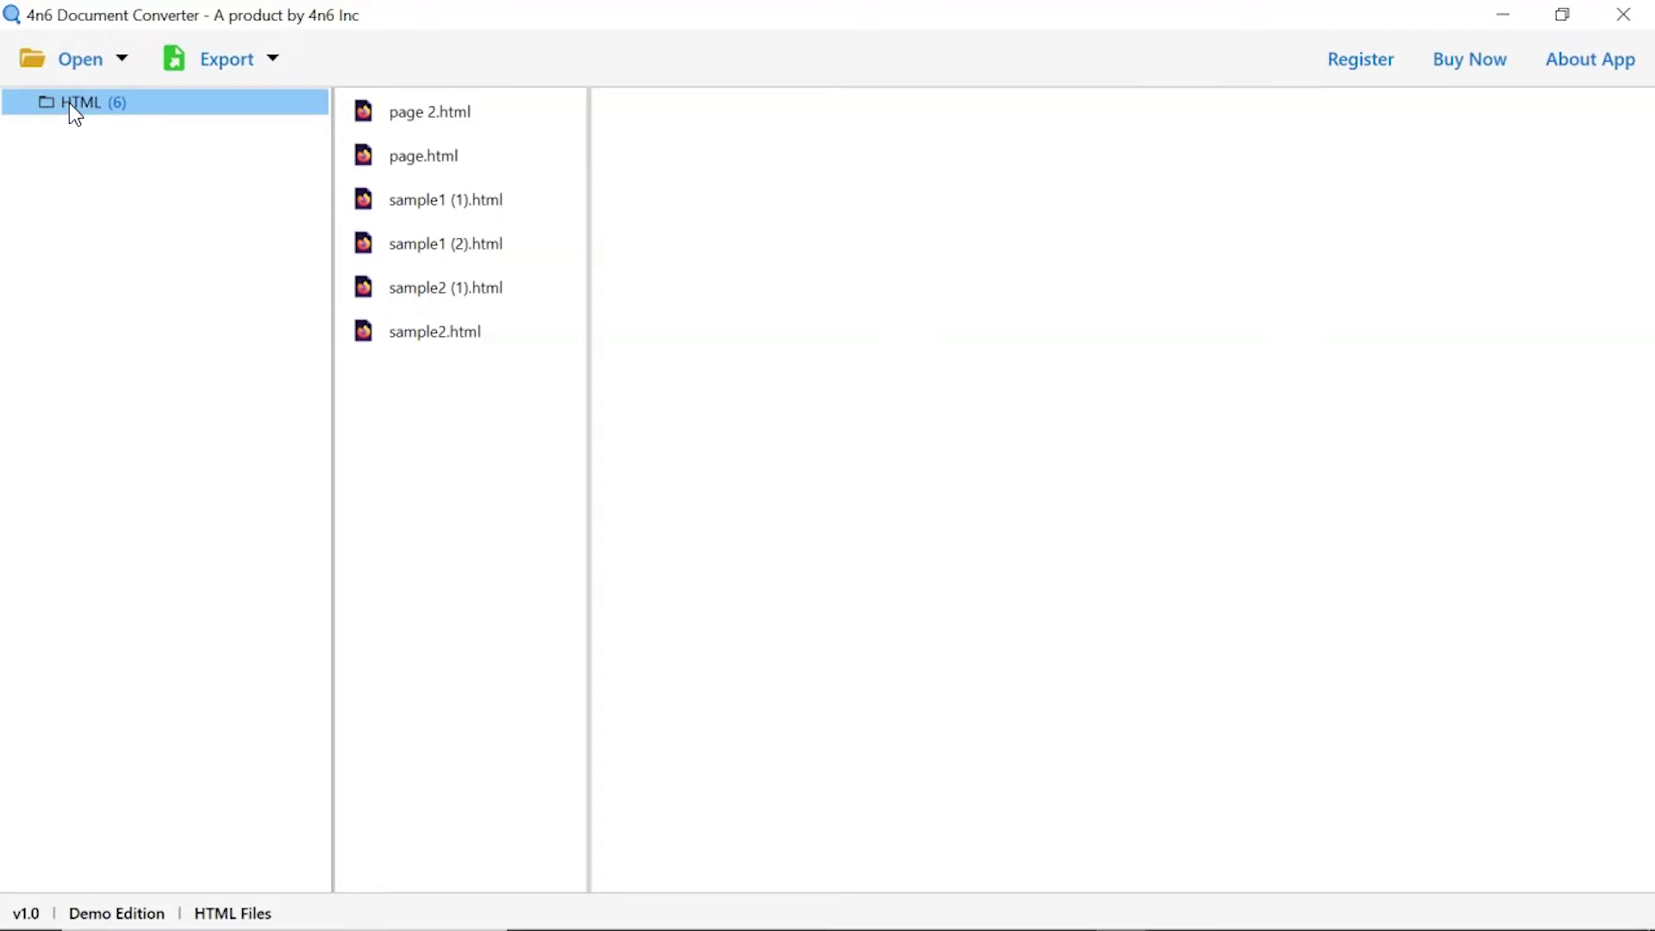
left_click(273, 58)
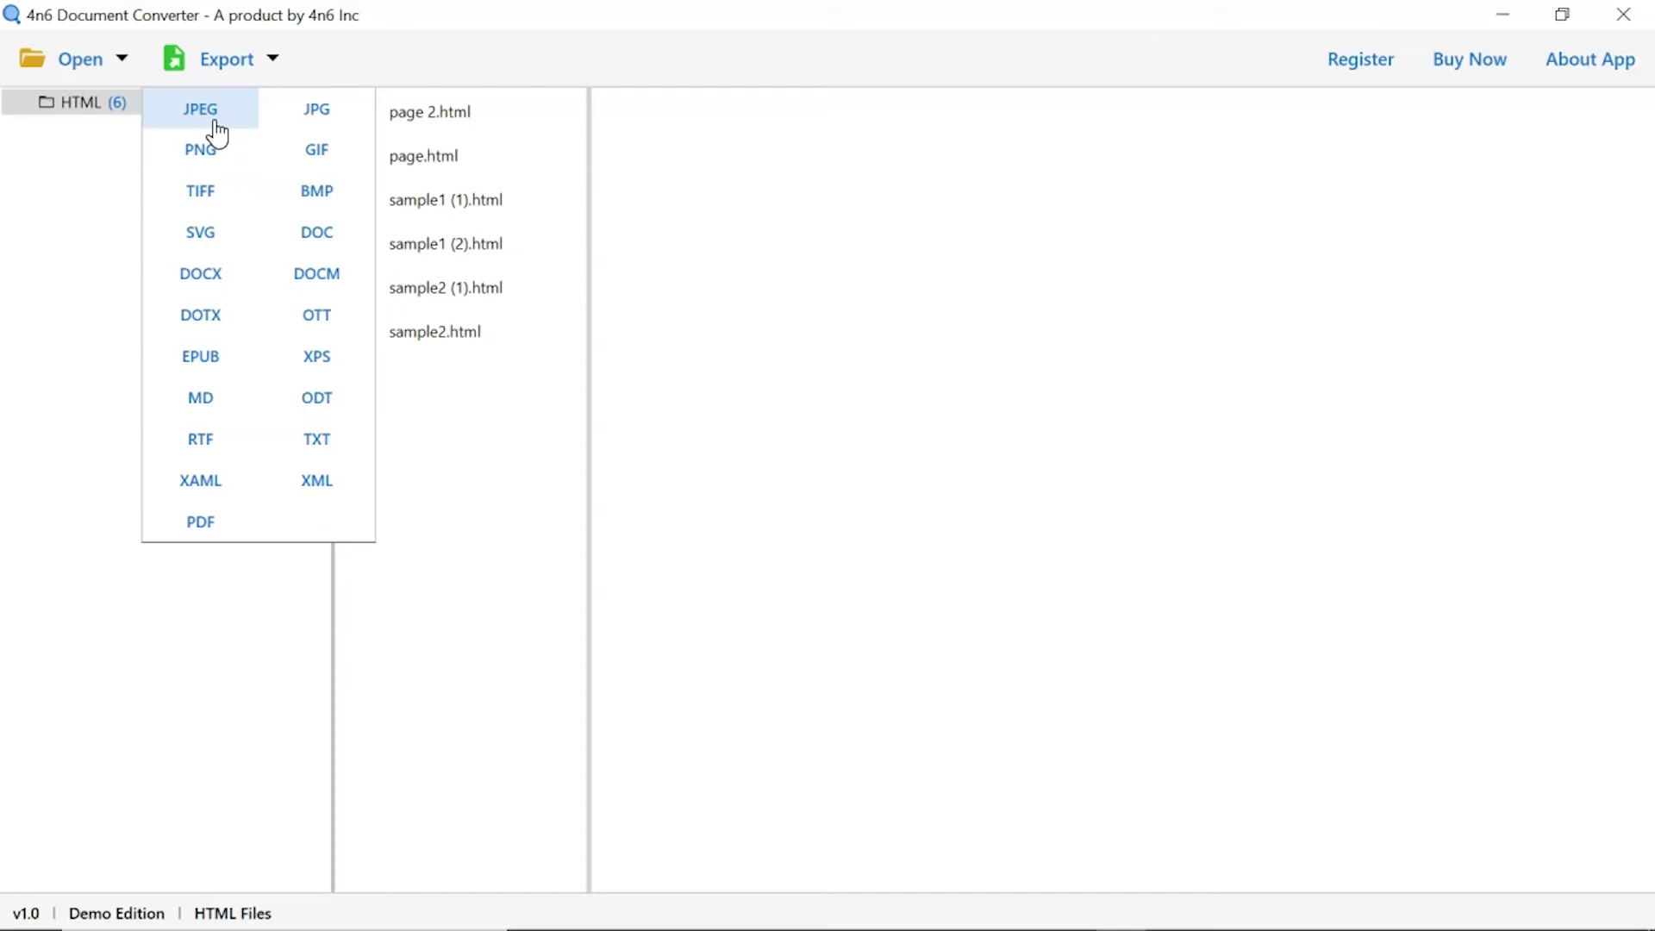
Choose JPEG as the export format with the HTML folder ticked for export.
left_click(200, 110)
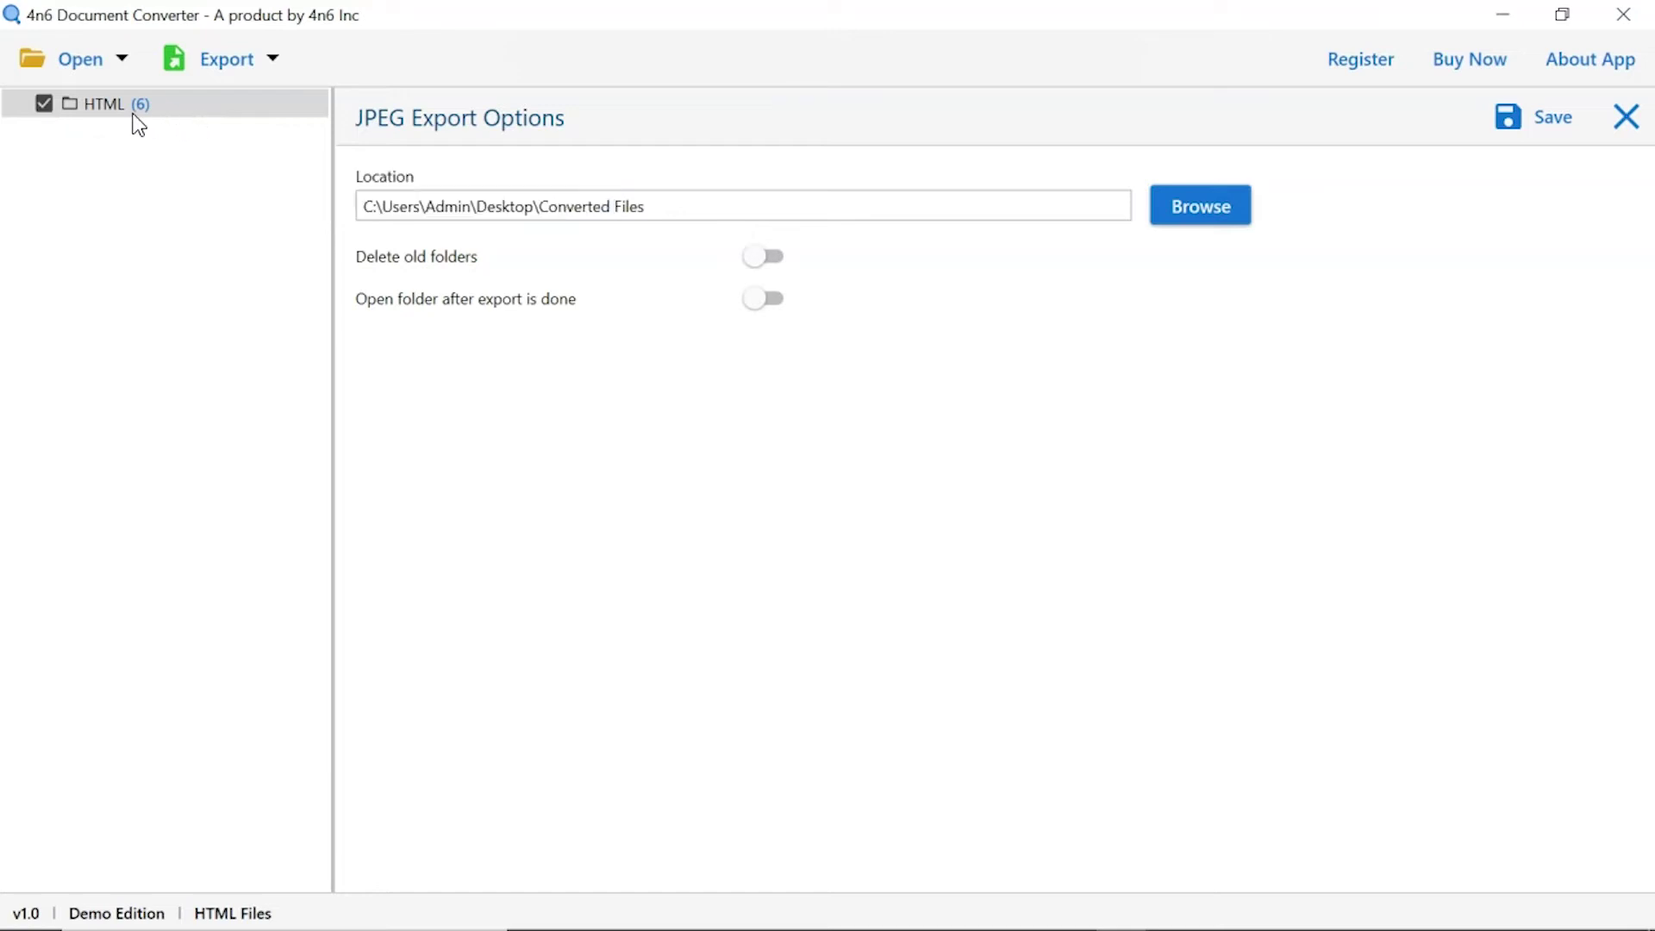
left_click(42, 104)
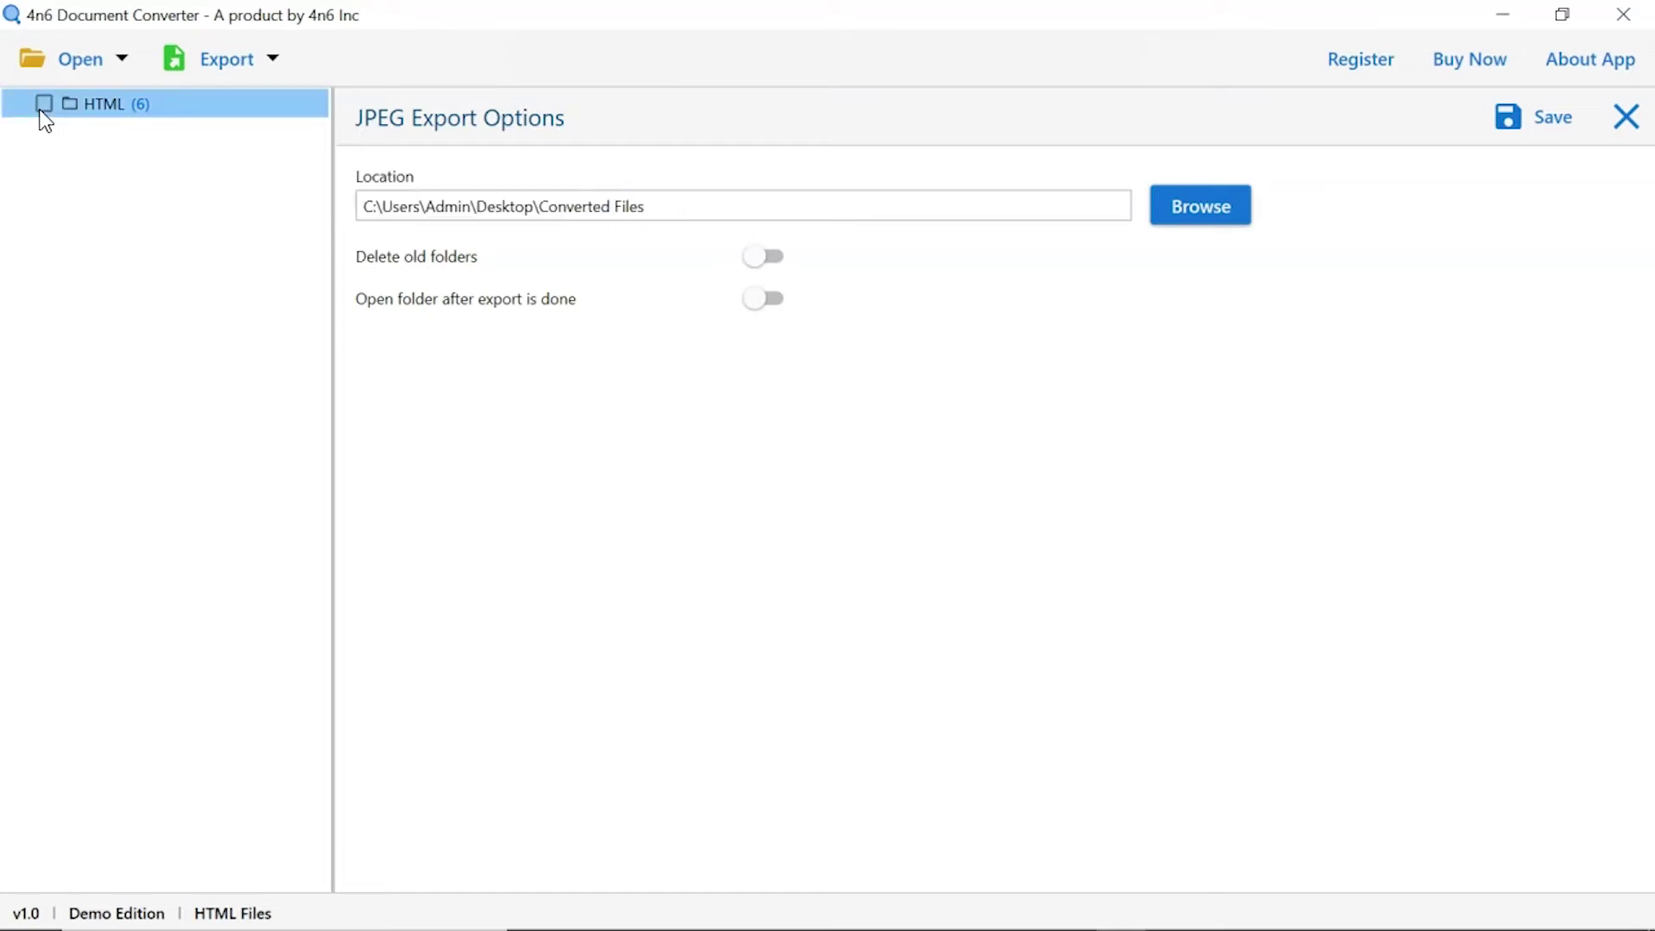
left_click(43, 104)
Set the export destination to the Converted Files folder on the Desktop.
left_click(1202, 207)
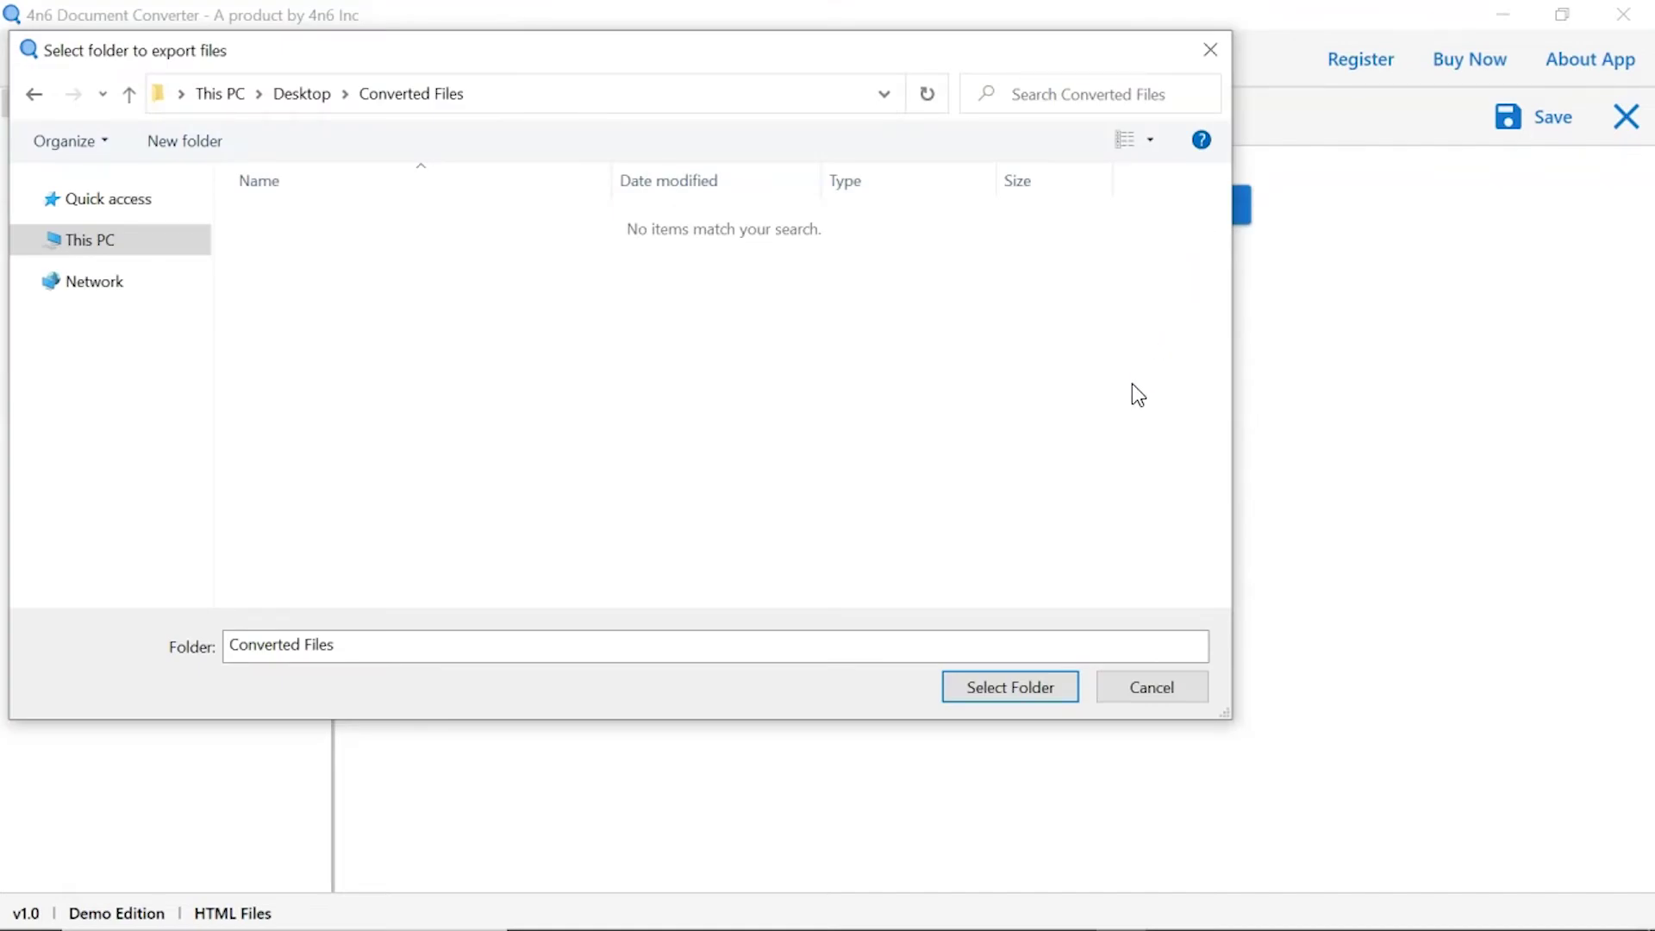
left_click(999, 689)
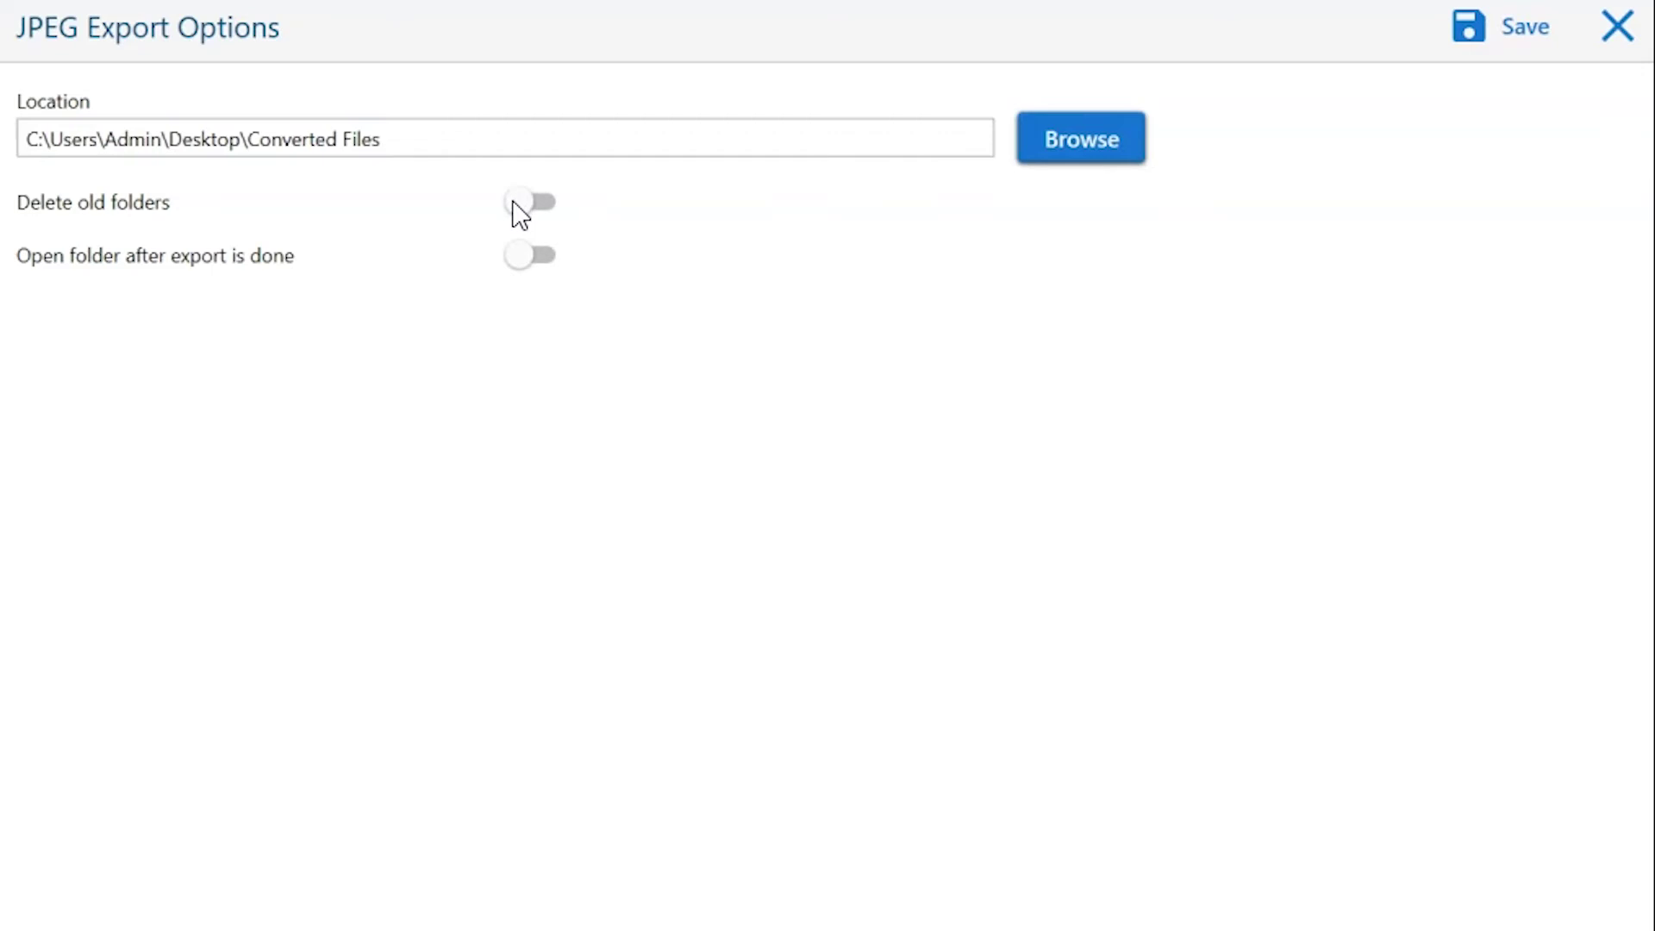
left_click(517, 207)
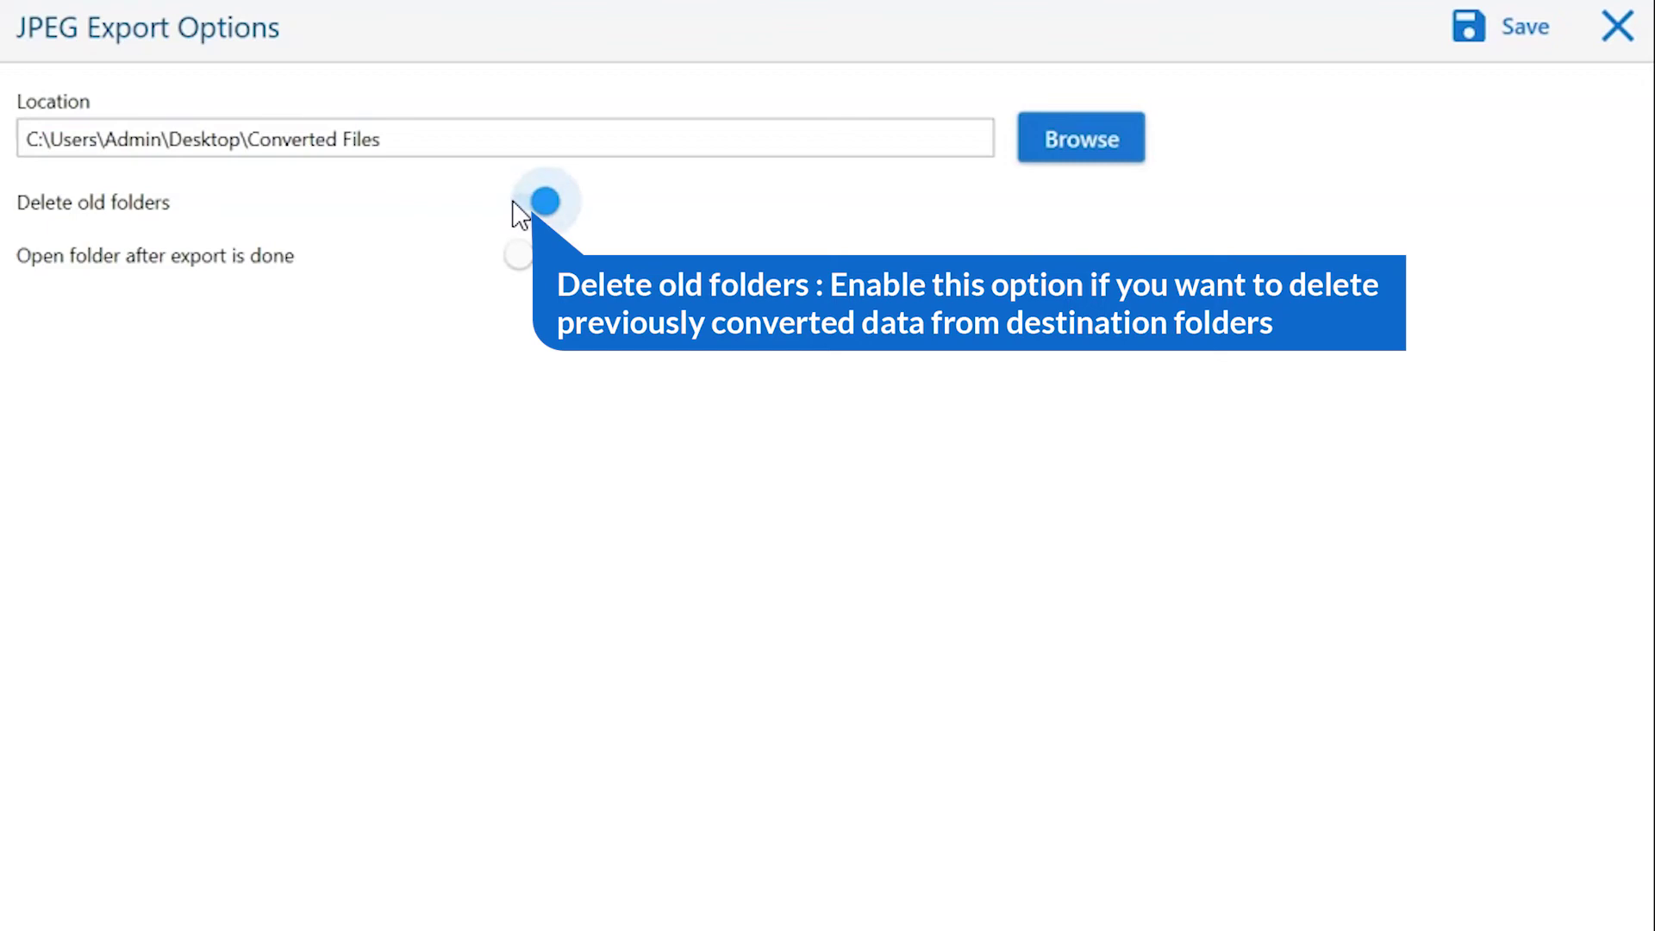
left_click(516, 207)
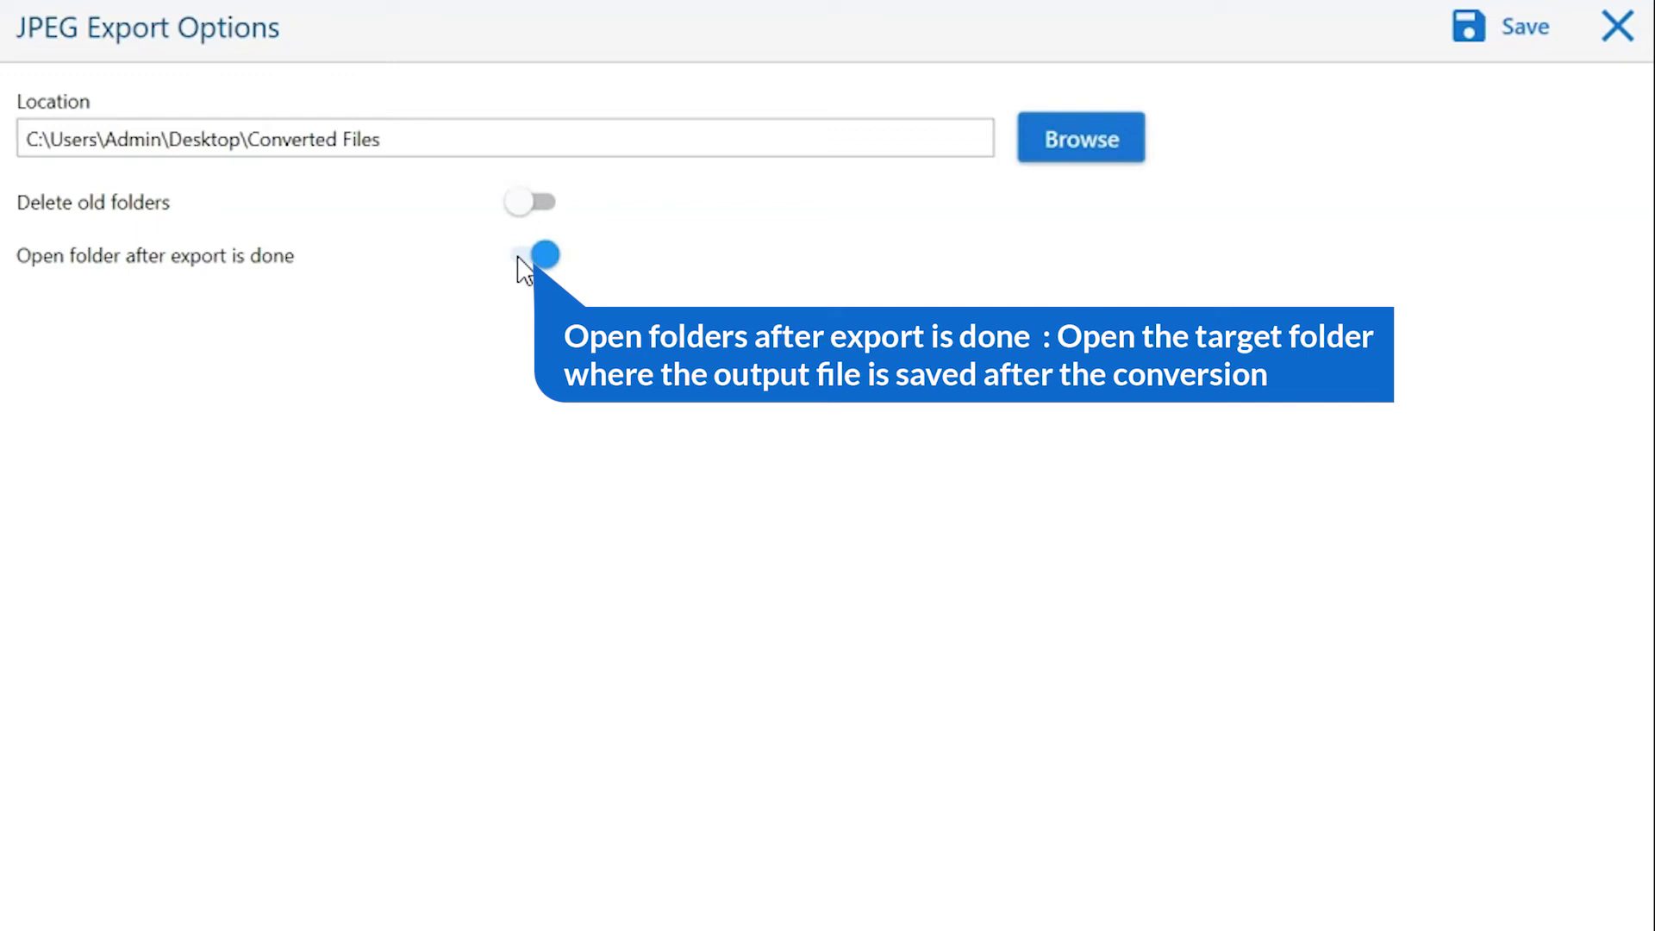
left_click(524, 263)
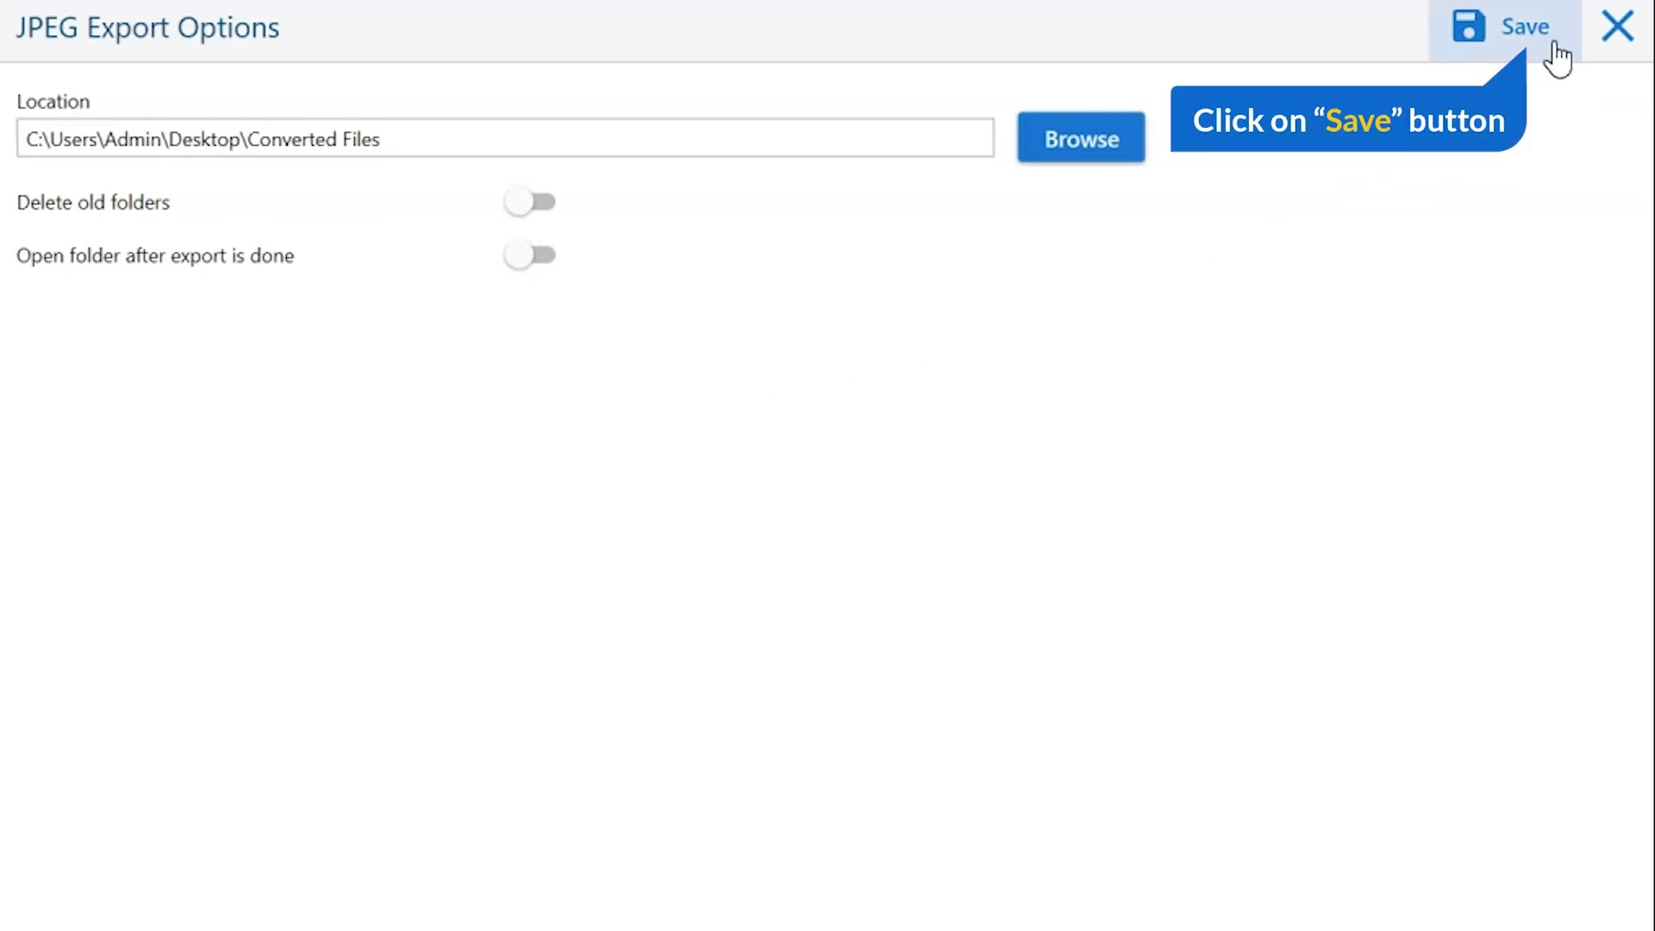
Run the JPEG export and dismiss the demo edition notice.
left_click(1527, 27)
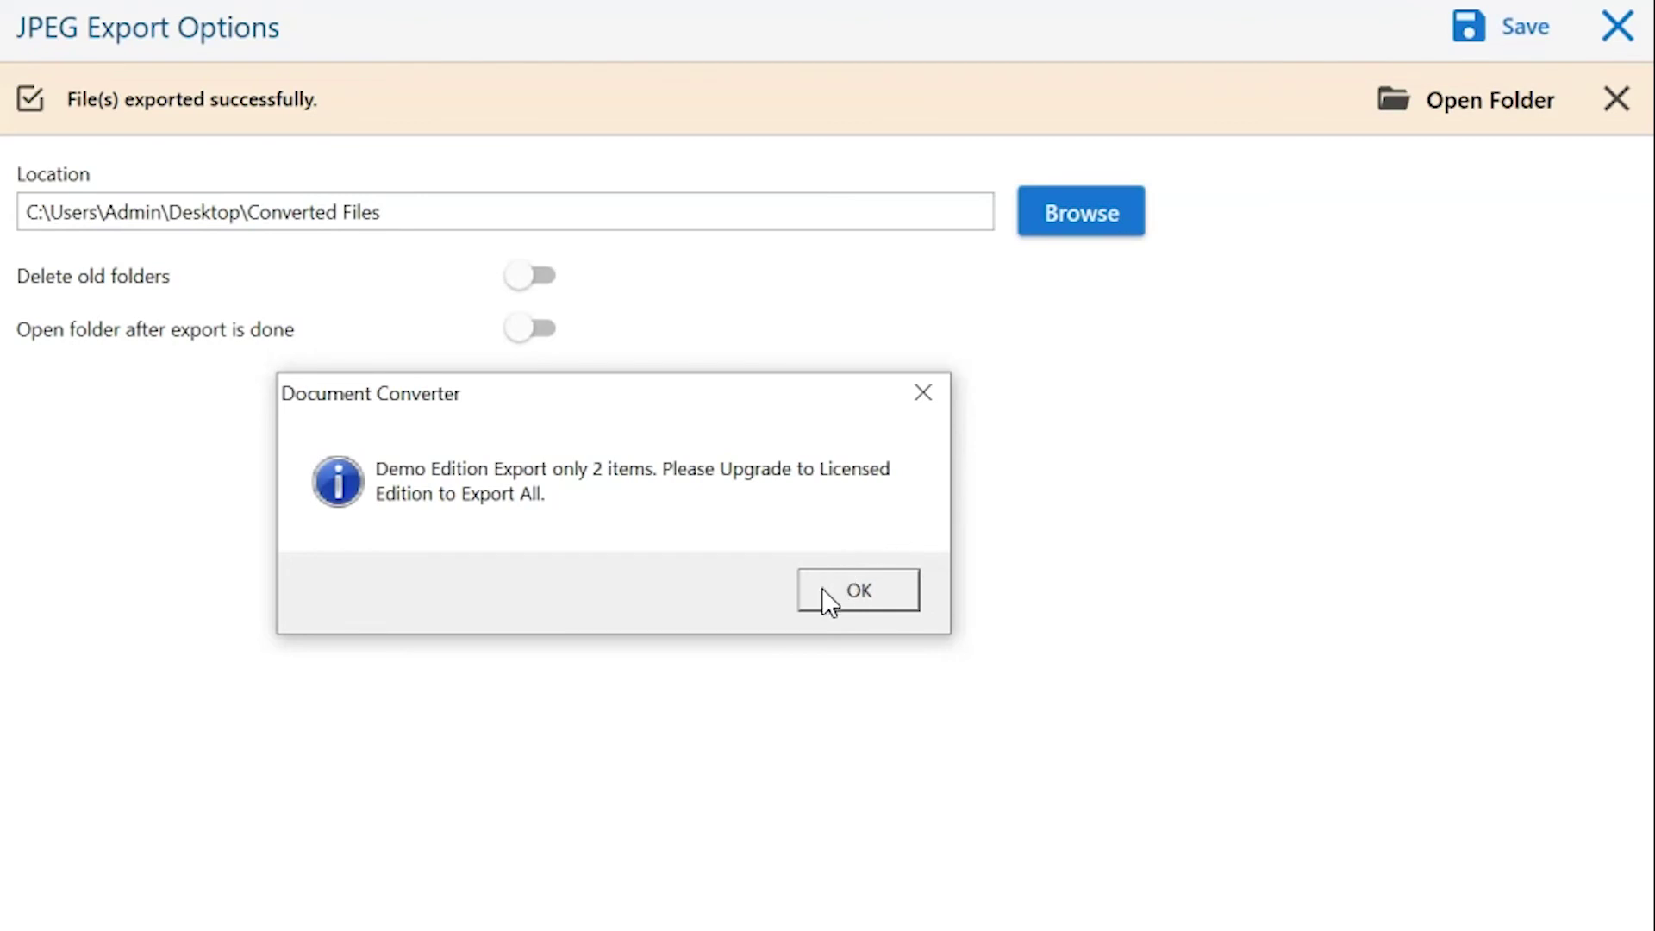
left_click(858, 590)
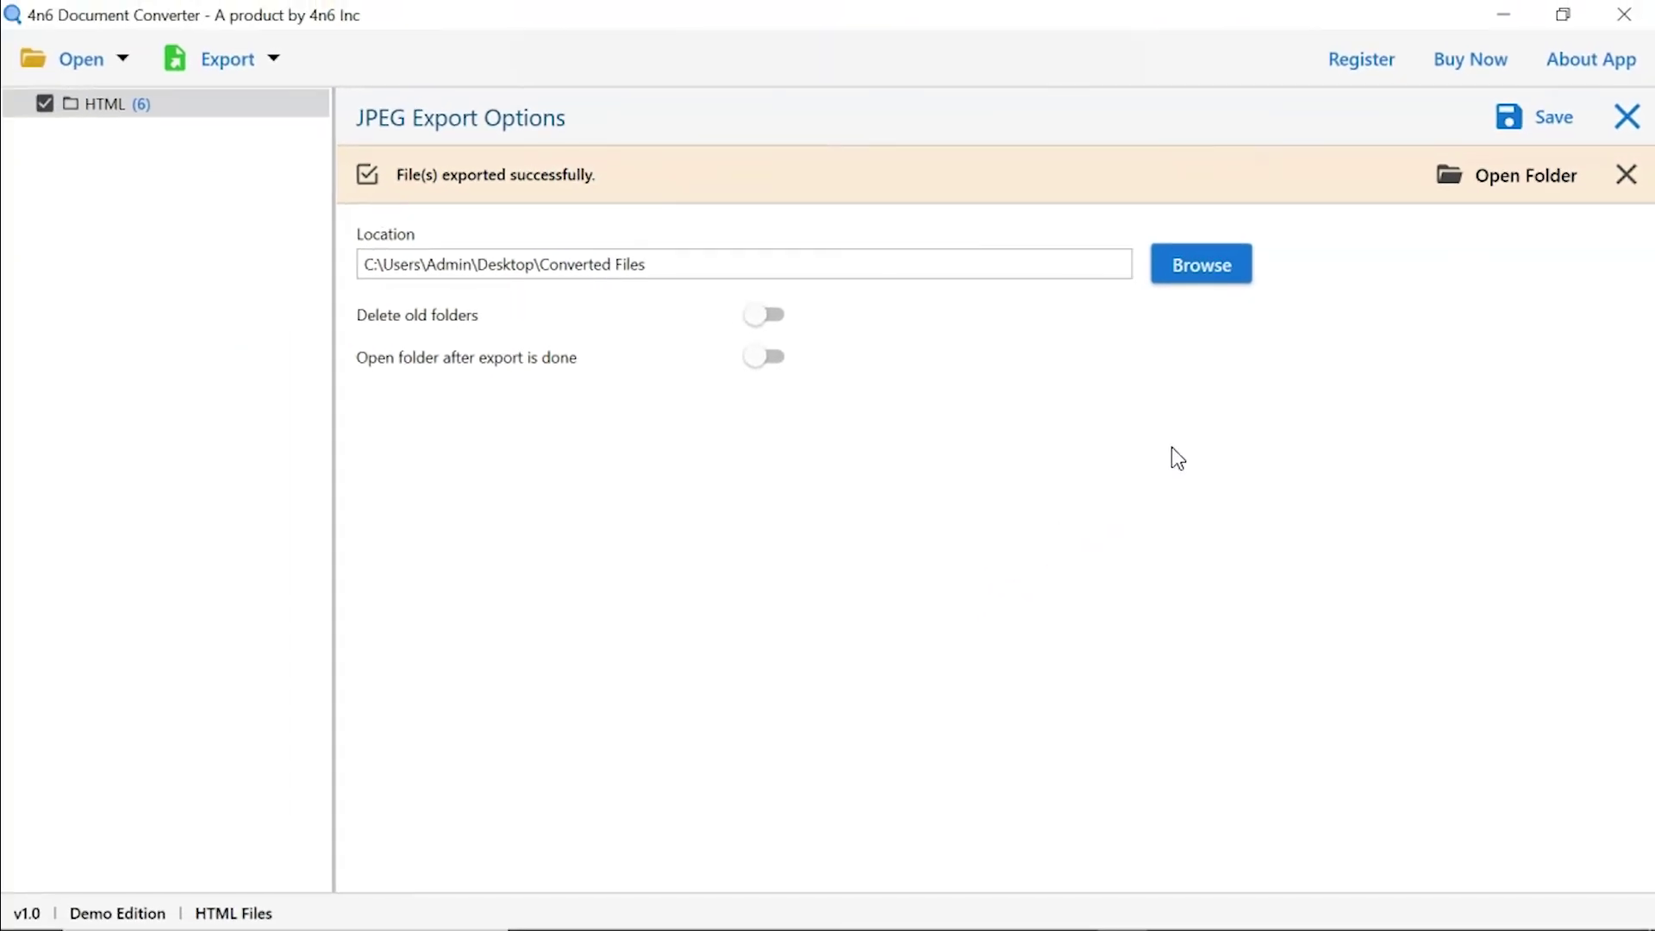
Browse the output in File Explorer into the HTML folder's page subfolder of JPEGs.
left_click(1538, 189)
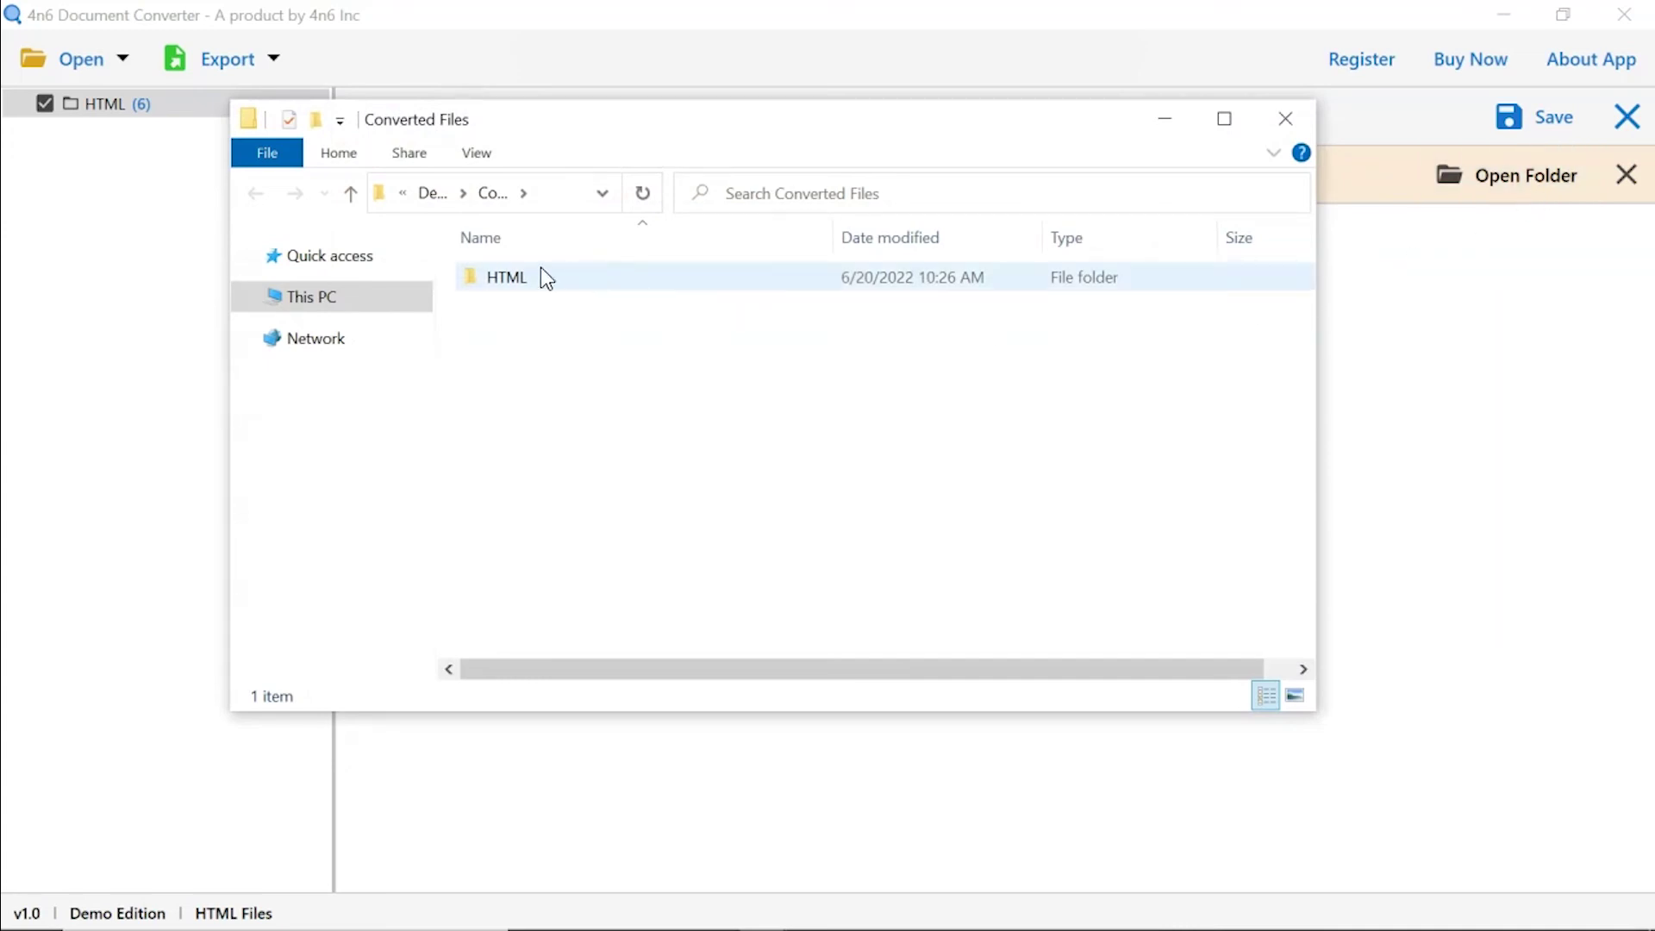
double_click(476, 282)
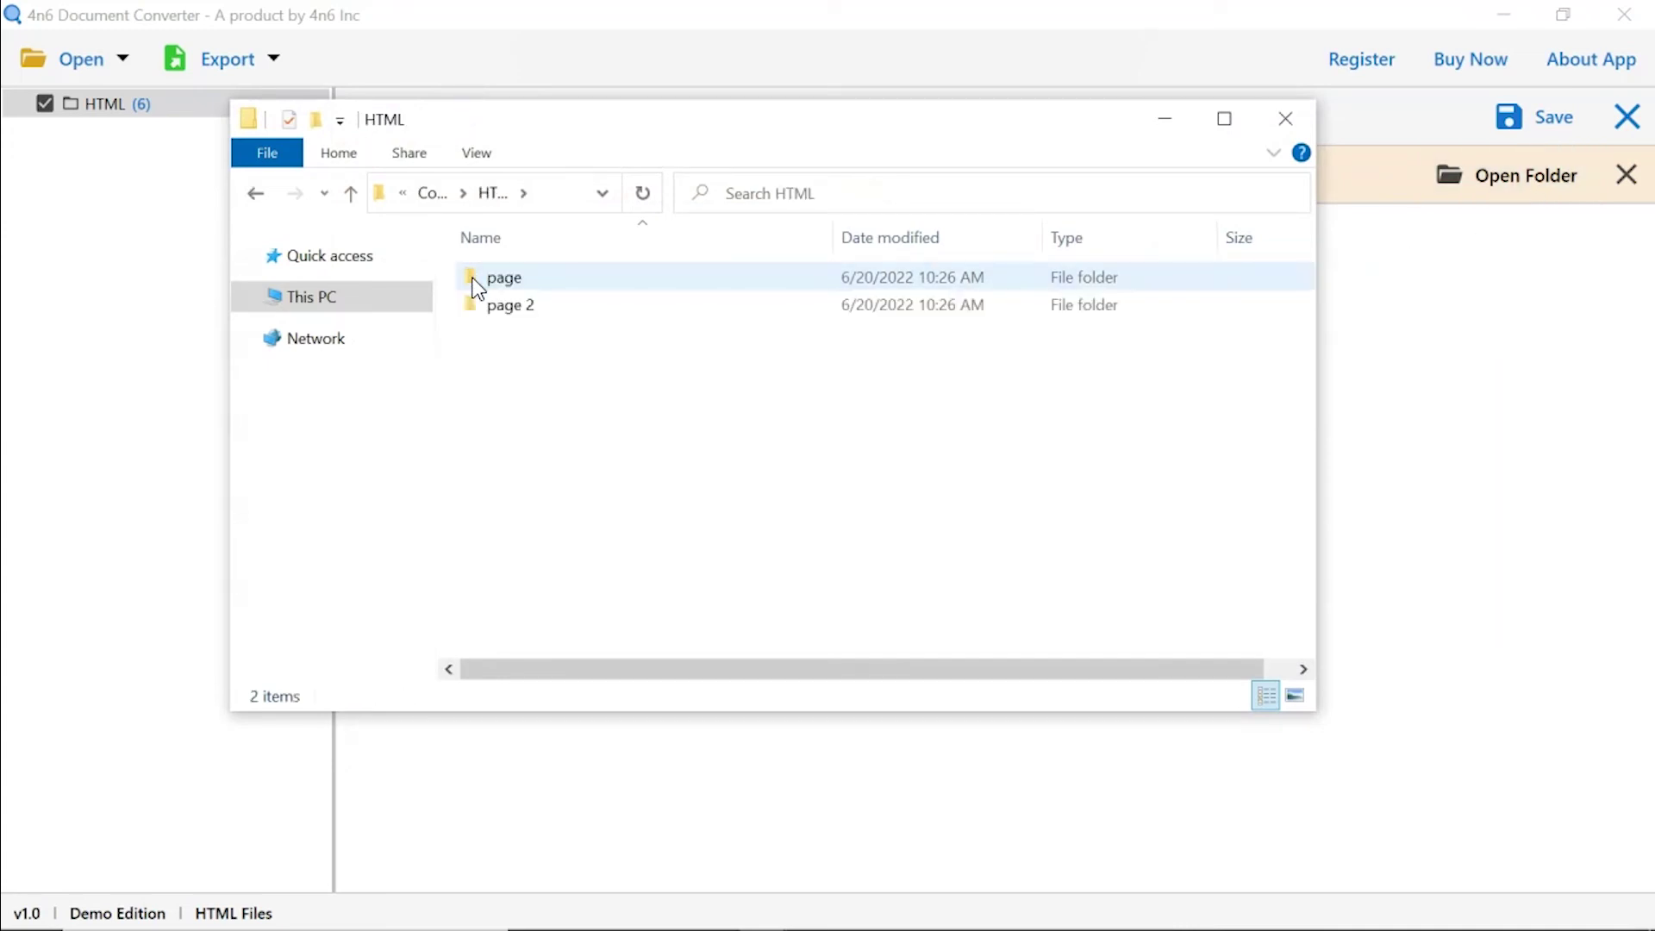
double_click(497, 276)
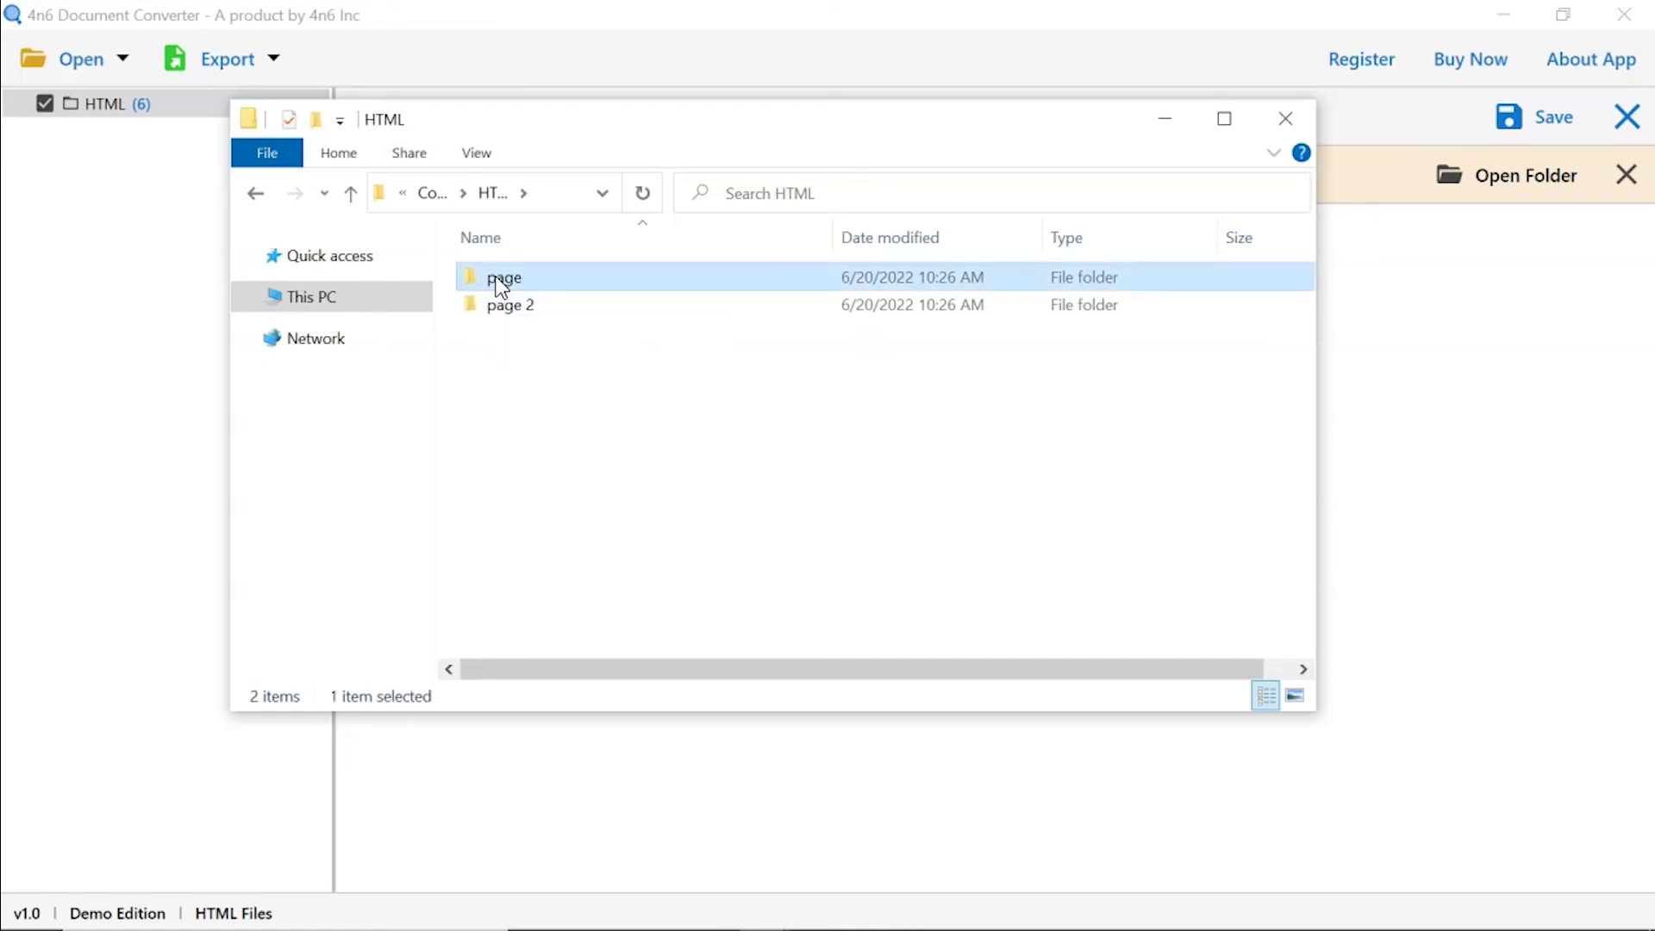